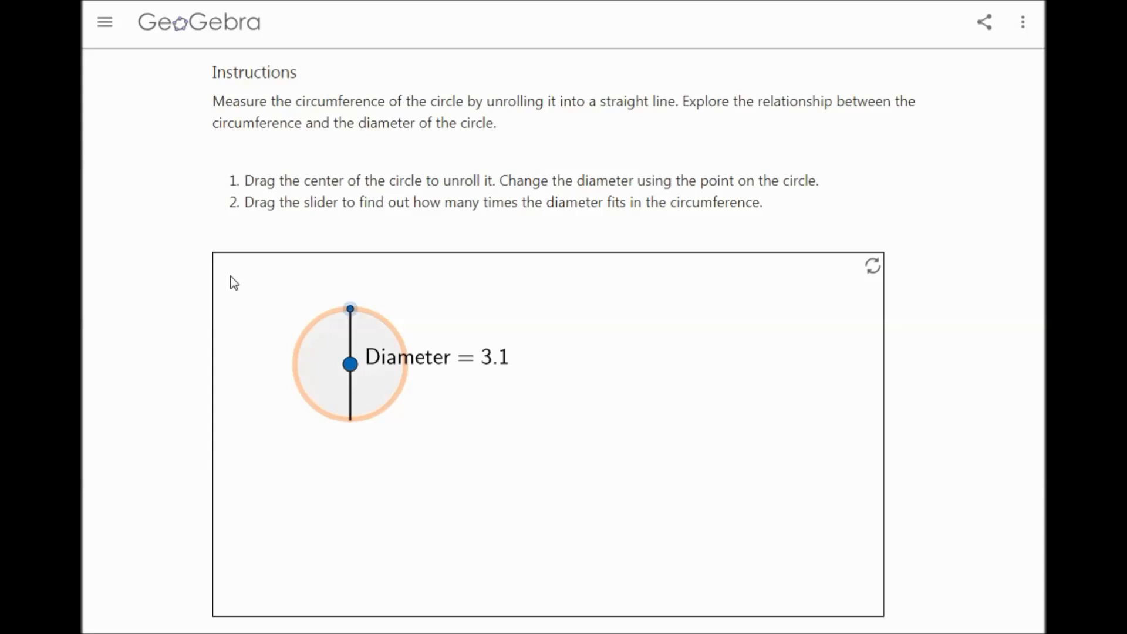
Step: Nudge the circle's diameter up to 3.2, then move focus to the centre point
key("Up")
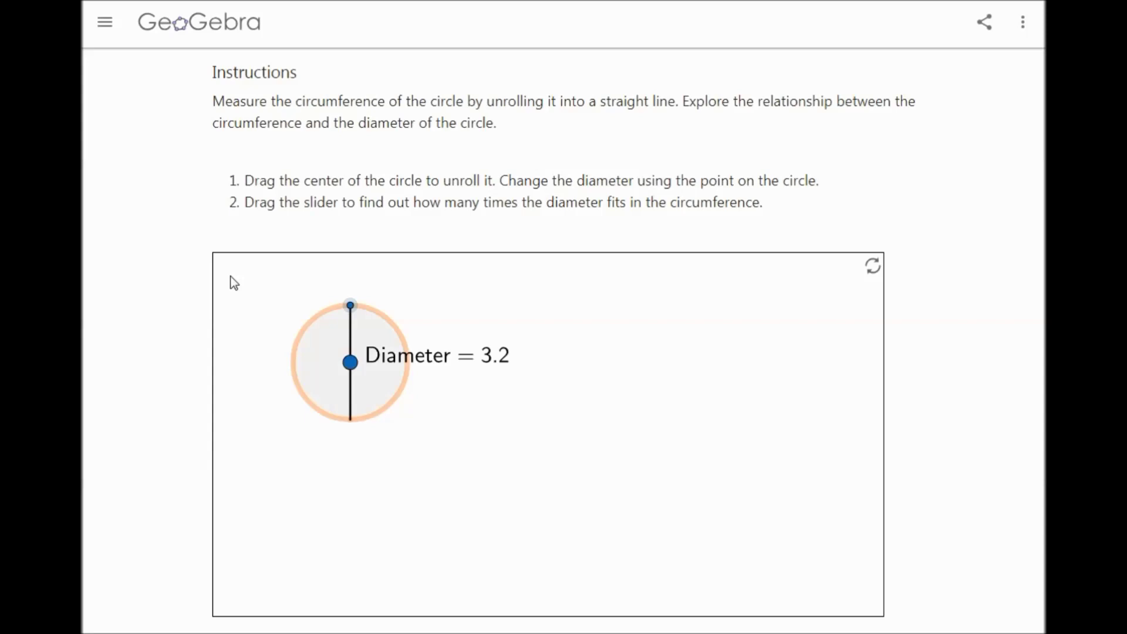
key("Tab")
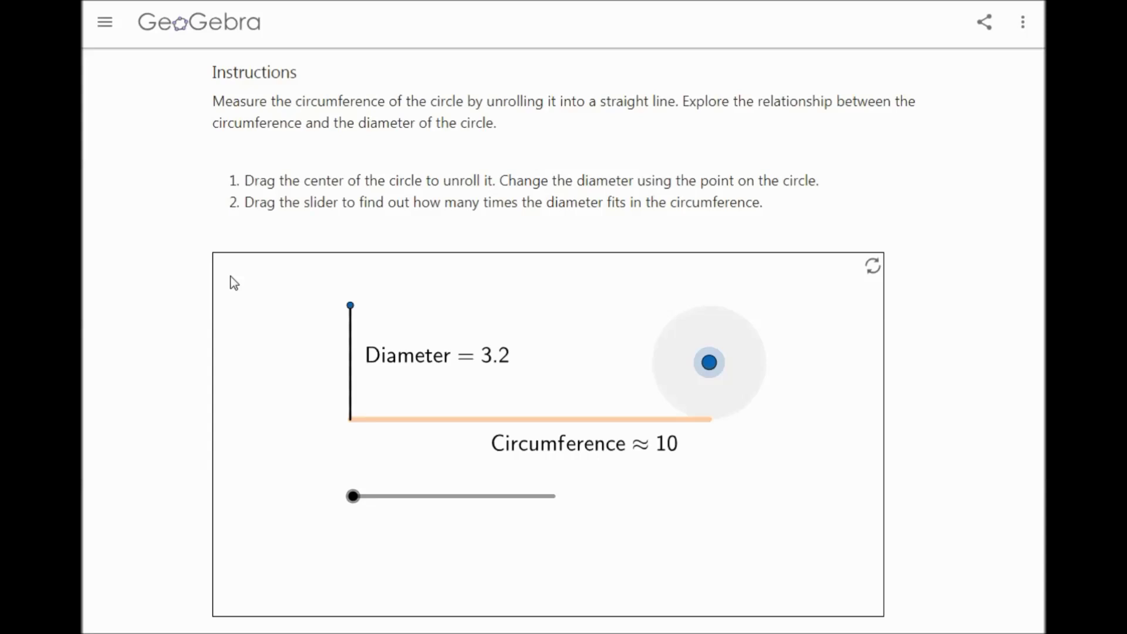
Step: Move keyboard focus from the centre point to the slider
key("Tab")
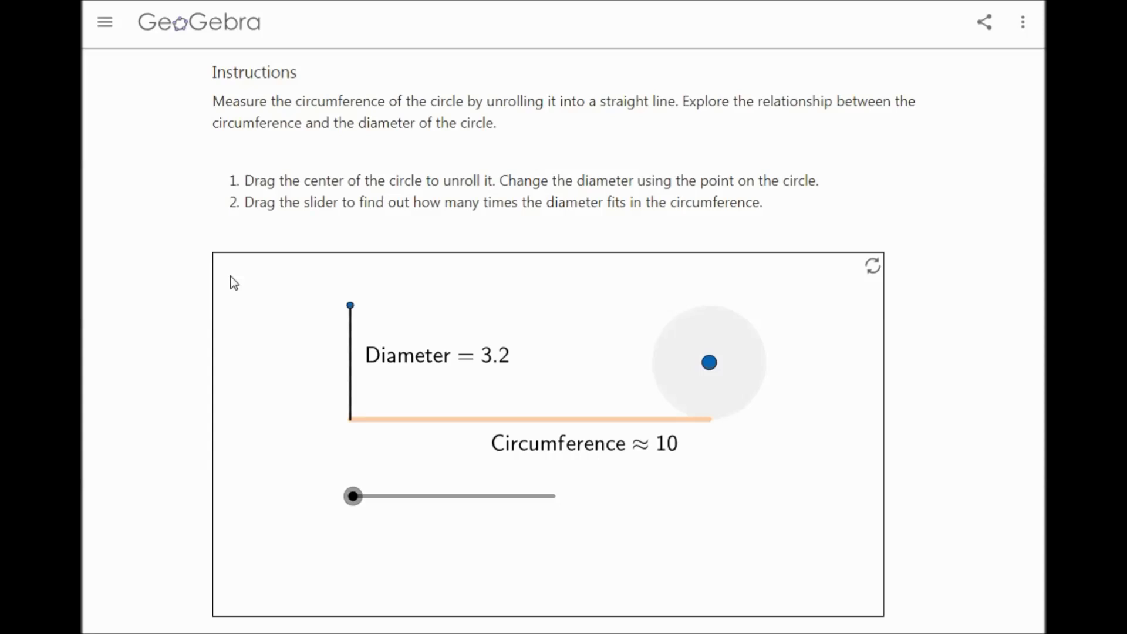
Step: Start the slider animation to lay the 3.2 diameter along the circumference line
key("space")
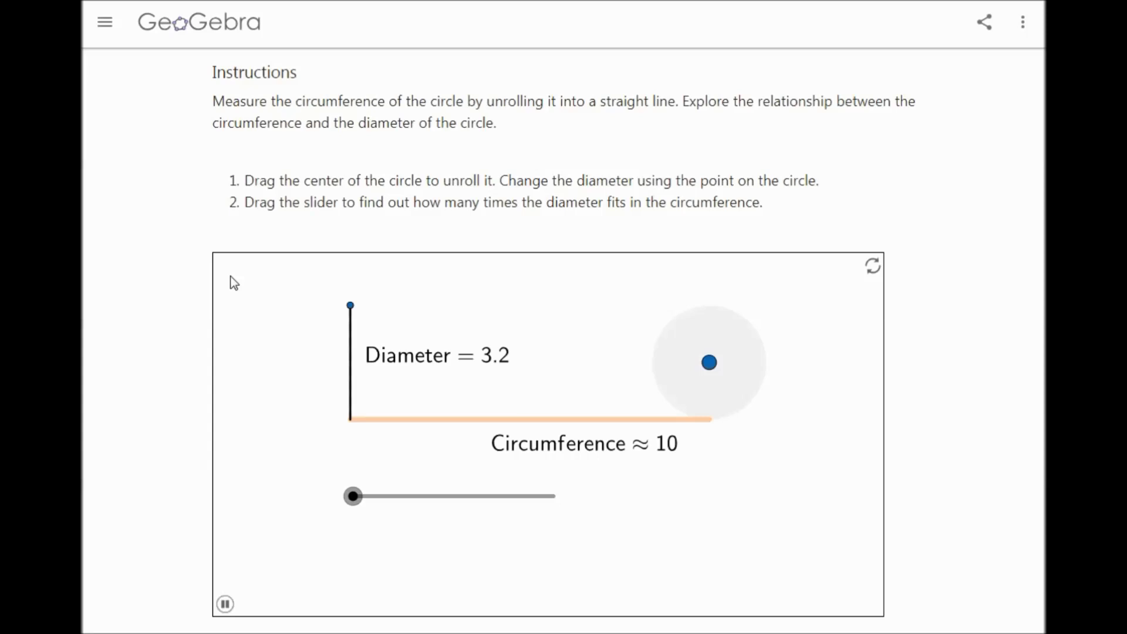